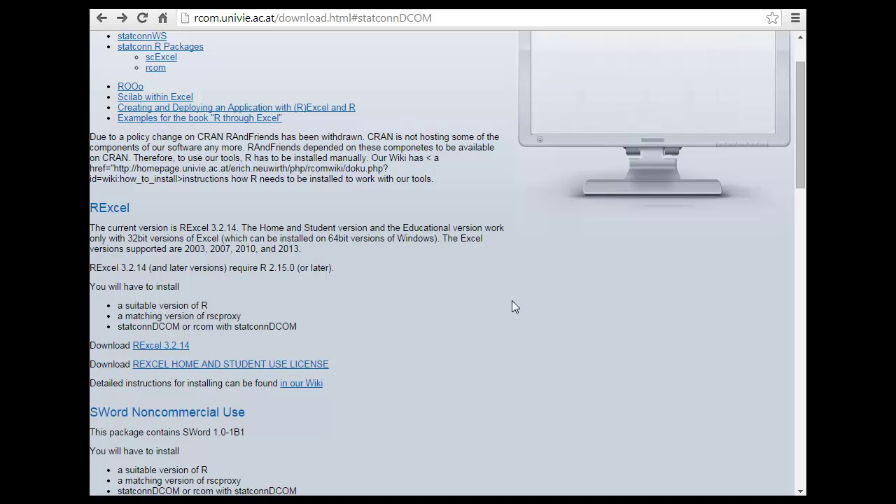
scroll(500, 316, "up", 1)
scroll(500, 316, "down", 1)
scroll(497, 324, "up", 1)
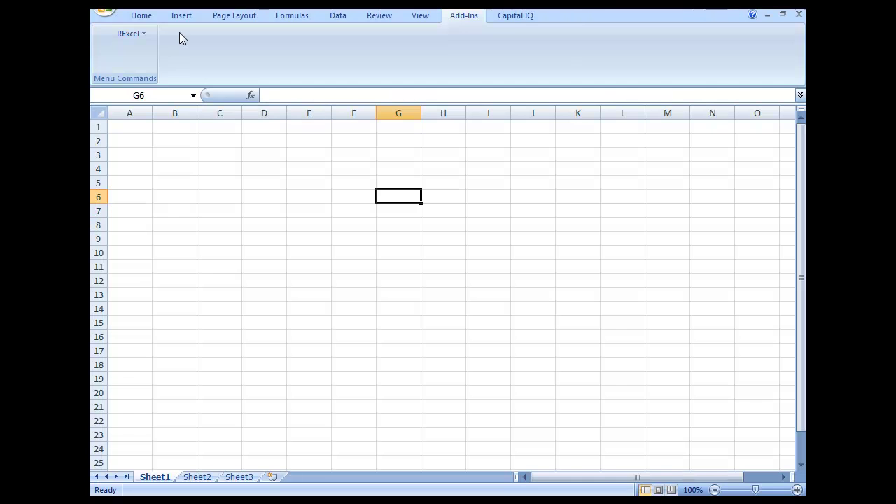
left_click(140, 33)
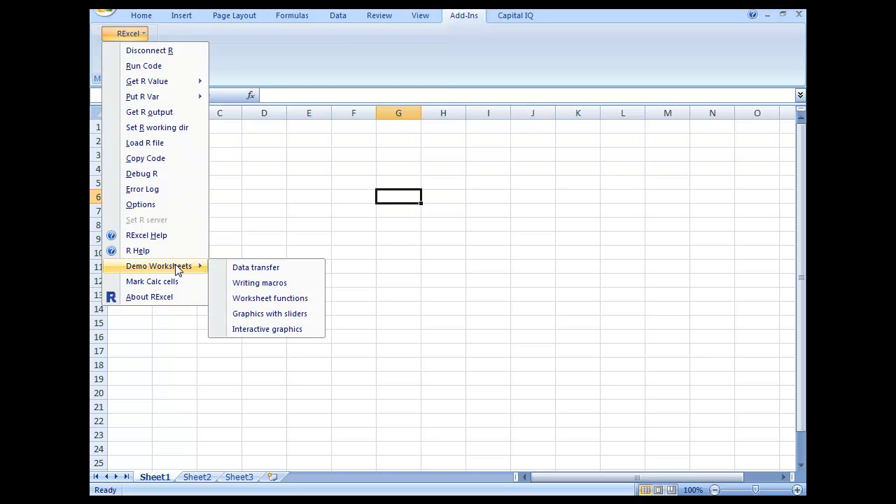
left_click(406, 174)
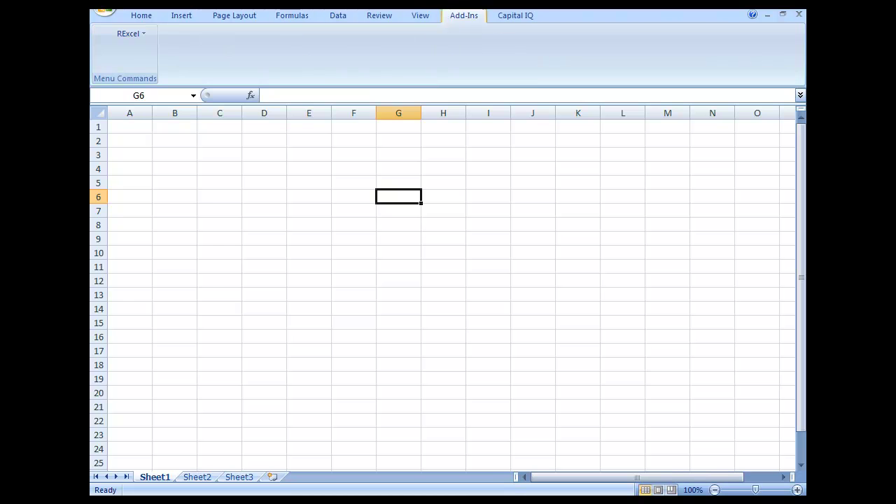
left_click(133, 33)
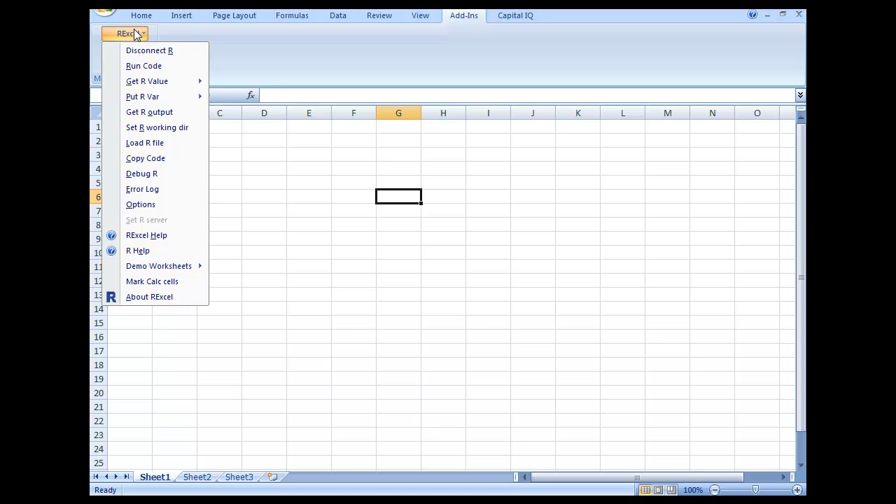
left_click(434, 195)
left_click(382, 212)
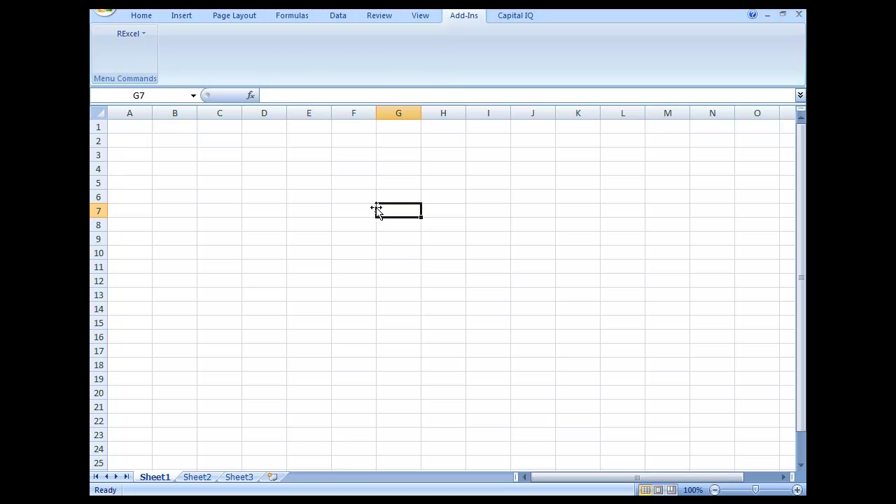
- Switch to Chrome and look through the tabs with the statconn download page and the Google results for statconnDCOM
left_click(210, 500)
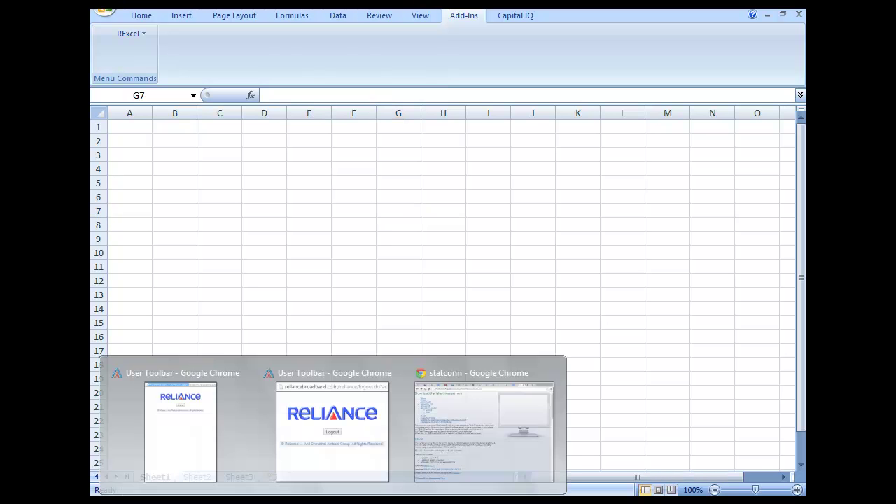
left_click(477, 421)
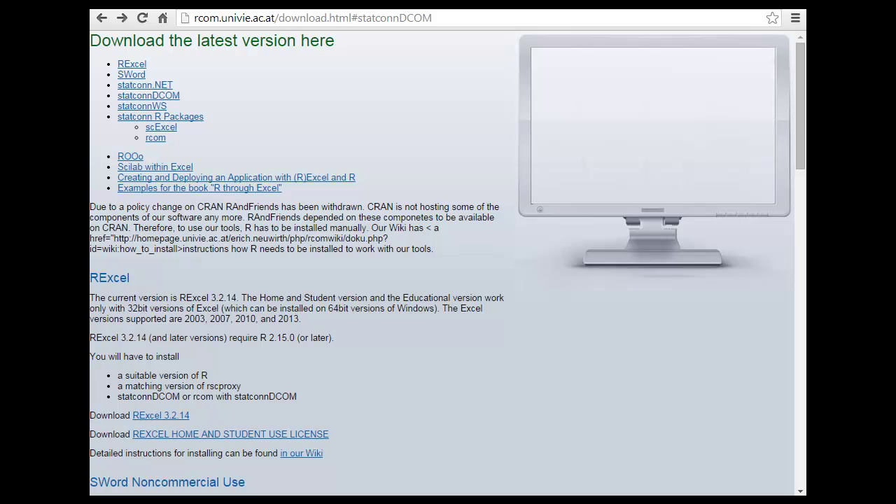
key("ctrl+Tab")
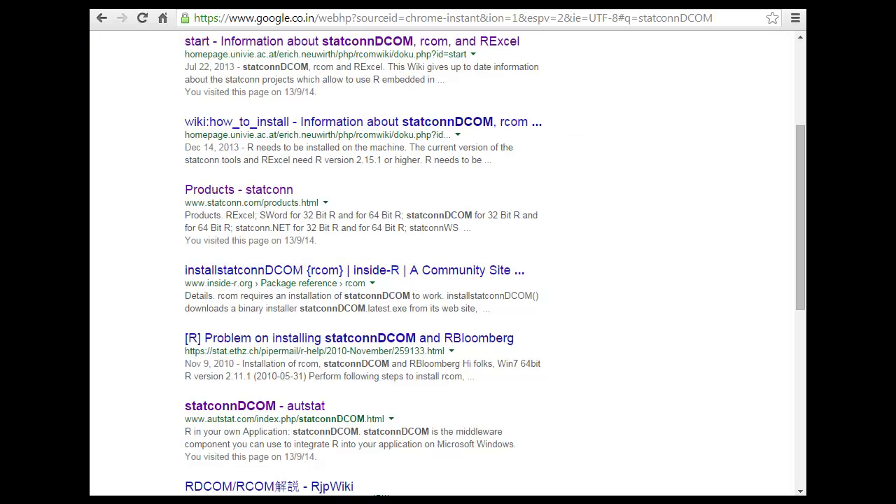
key("ctrl+Tab")
key("ctrl+Tab")
key("ctrl+Tab")
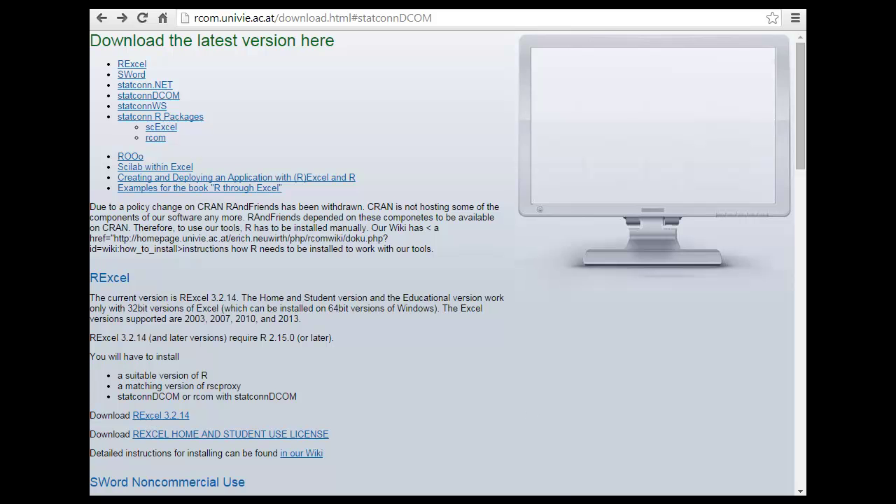
- Switch to Paint and start a new blank picture, discarding the changes to the old one
left_click(559, 495)
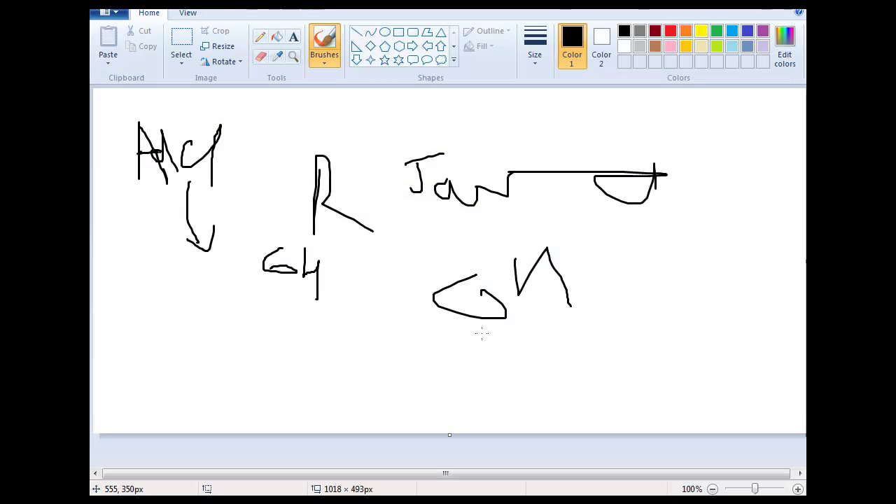
key("ctrl+n")
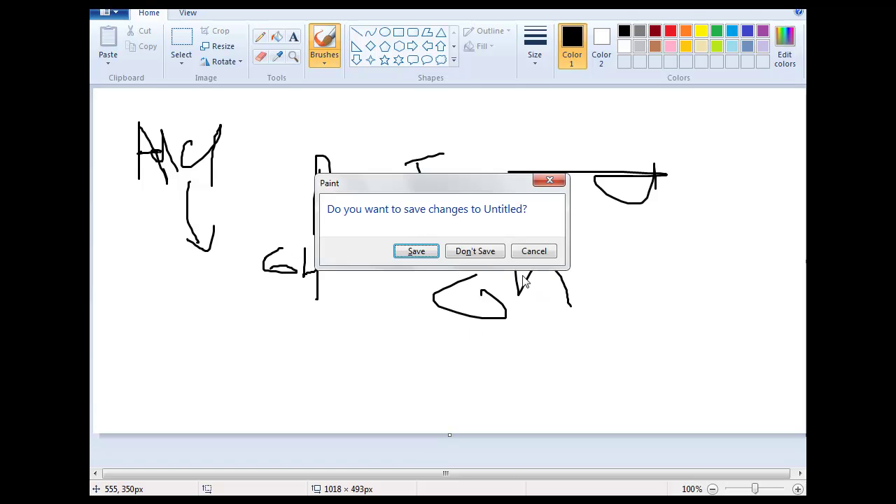
left_click(493, 257)
- Draw a box freehand on the left half of the canvas and hand-write "EXCEL" inside its upper edge
mouse_move(164, 174)
left_mouse_down()
mouse_move(164, 286)
mouse_move(268, 152)
mouse_move(162, 159)
mouse_move(166, 170)
left_mouse_up()
mouse_move(179, 172)
left_mouse_down()
mouse_move(169, 189)
mouse_move(187, 194)
mouse_move(188, 181)
left_mouse_up()
mouse_move(183, 171)
left_mouse_down()
mouse_move(206, 168)
mouse_move(227, 185)
left_mouse_up()
mouse_move(237, 162)
left_mouse_down()
mouse_move(194, 191)
mouse_move(256, 188)
left_mouse_up()
mouse_move(263, 170)
left_mouse_down()
mouse_move(259, 185)
mouse_move(278, 187)
mouse_move(286, 175)
left_mouse_up()
mouse_move(277, 153)
left_mouse_down()
mouse_move(300, 154)
mouse_move(286, 198)
mouse_move(320, 197)
left_mouse_up()
- Draw an arrow from the EXCEL box toward the right and sketch a second box labelled "R" at its end
left_click_drag(277, 245, 462, 239)
left_click_drag(424, 215, 432, 263)
left_click_drag(567, 170, 562, 277)
mouse_move(531, 168)
left_mouse_down()
mouse_move(630, 168)
mouse_move(647, 280)
mouse_move(481, 279)
left_mouse_up()
mouse_move(569, 299)
left_mouse_down()
mouse_move(602, 171)
mouse_move(624, 260)
left_mouse_up()
- Hand-write "RE" beneath the EXCEL box and add freehand strokes in the area between the two boxes
mouse_move(201, 335)
left_mouse_down()
mouse_move(220, 335)
mouse_move(186, 387)
mouse_move(233, 397)
left_mouse_up()
mouse_move(239, 352)
left_mouse_down()
mouse_move(246, 389)
mouse_move(317, 332)
mouse_move(309, 357)
left_mouse_up()
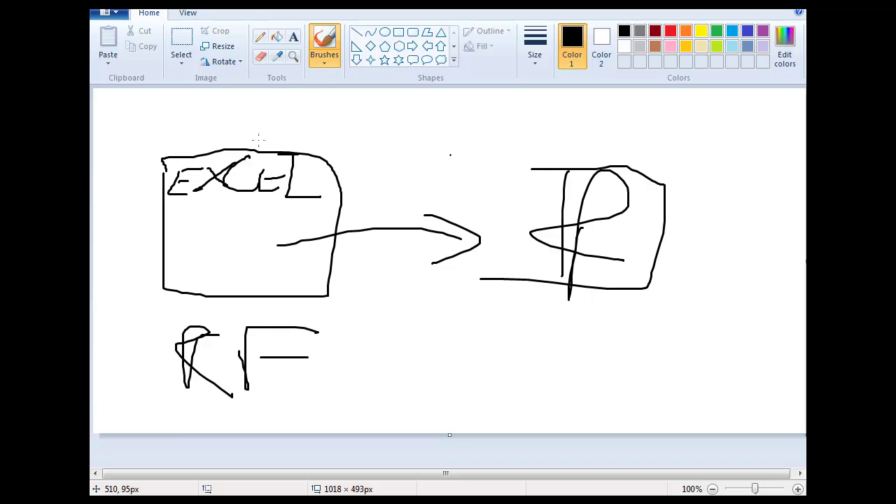
mouse_move(364, 120)
left_mouse_down()
mouse_move(335, 132)
mouse_move(349, 138)
left_mouse_up()
mouse_move(504, 276)
left_mouse_down()
mouse_move(374, 270)
mouse_move(389, 257)
mouse_move(382, 283)
left_mouse_up()
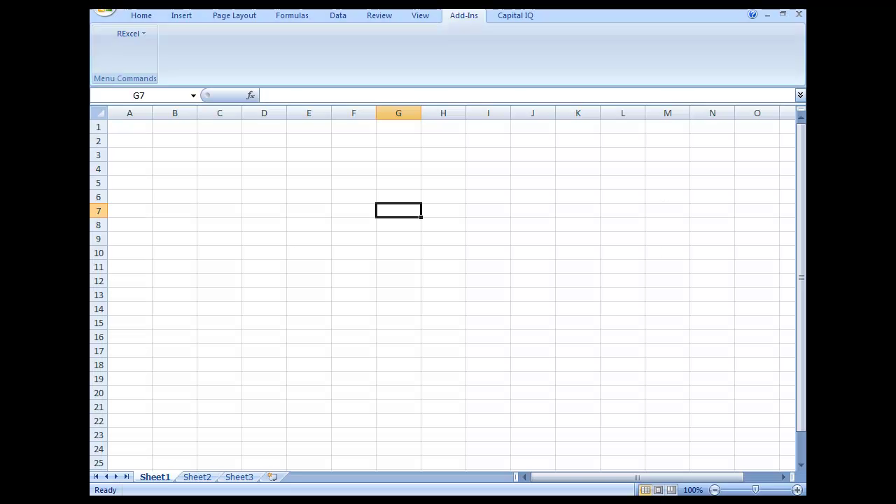
- Switch from Excel to the statconn download page in Chrome and look over its RExcel and statconnDCOM download sections
left_click(138, 36)
left_click(146, 52)
mouse_move(329, 498)
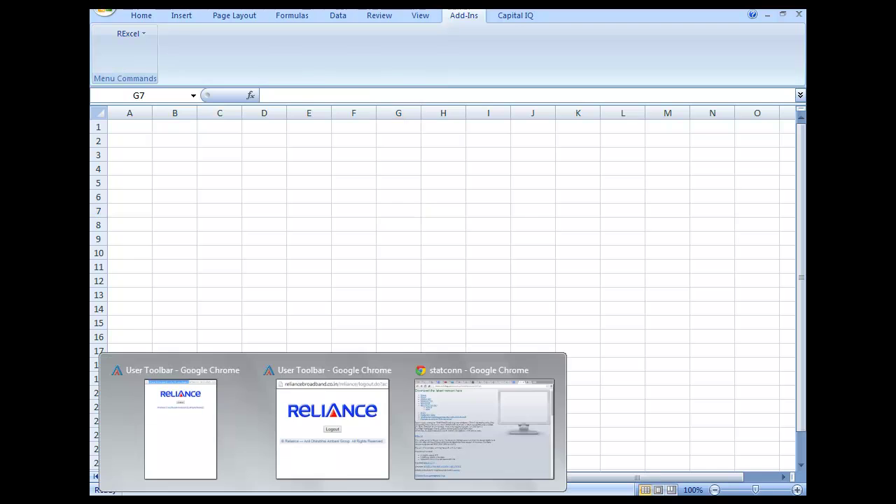
left_click(403, 451)
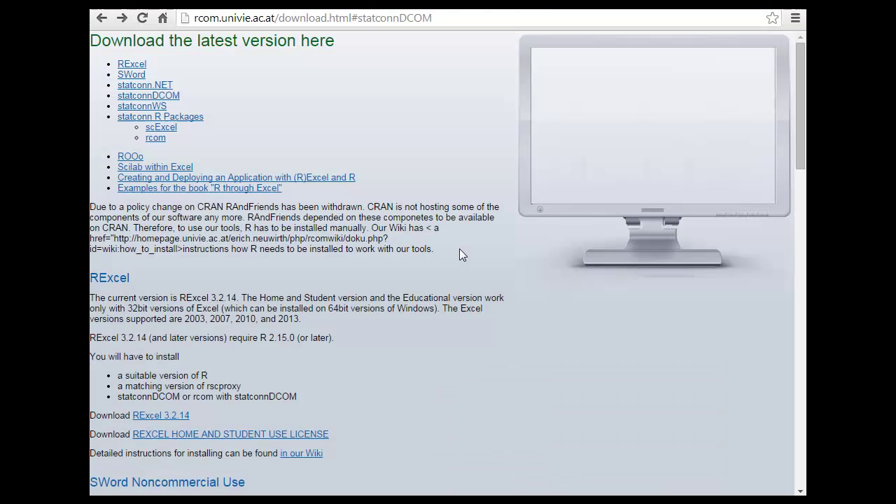
double_click(110, 277)
scroll(210, 130, "down", 9)
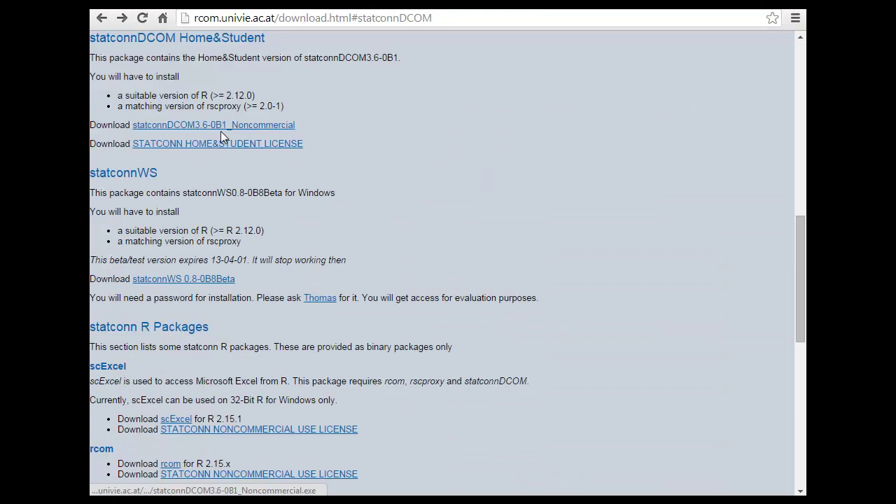
scroll(214, 126, "up", 10)
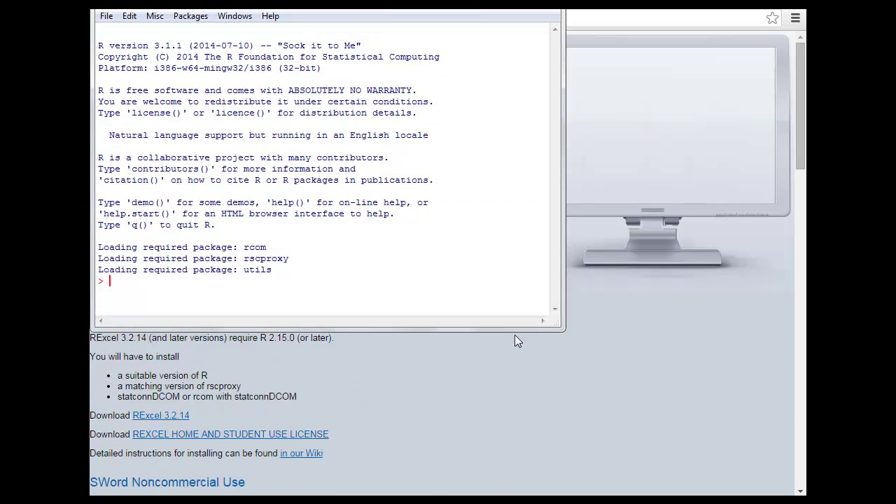
- Quit the R console session with q() and save the workspace image
type("q()")
key("Return")
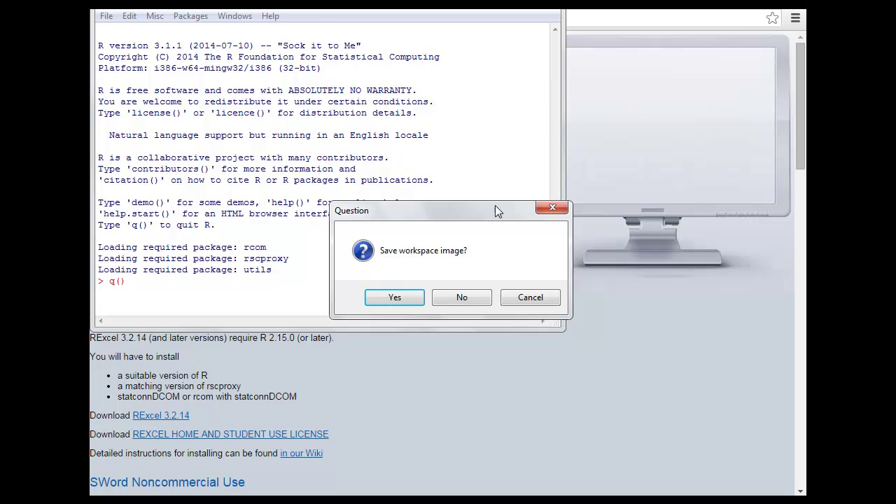
left_click(393, 297)
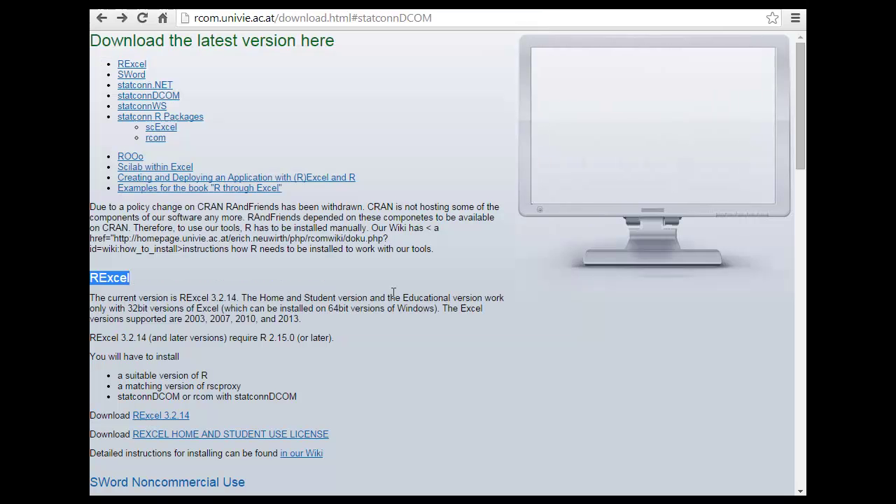
left_click(403, 328)
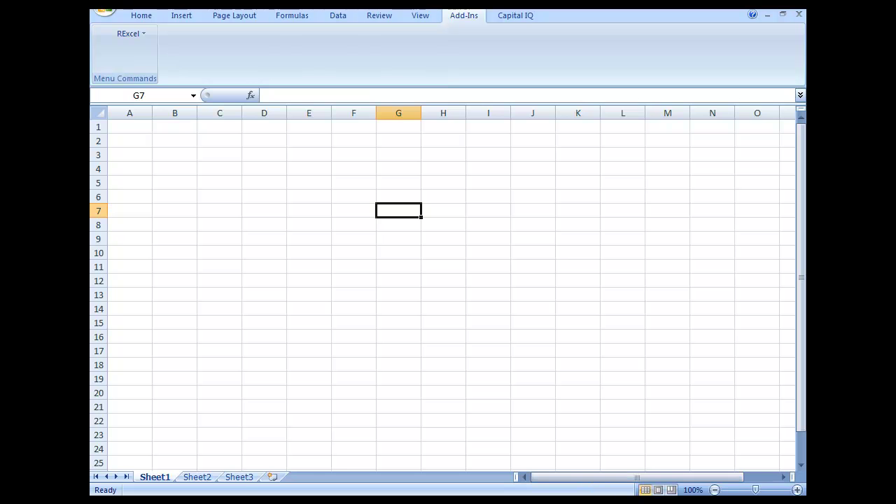
- Bring the statconn download page back up in Chrome and skim through its package listings
left_click(335, 500)
left_click(448, 428)
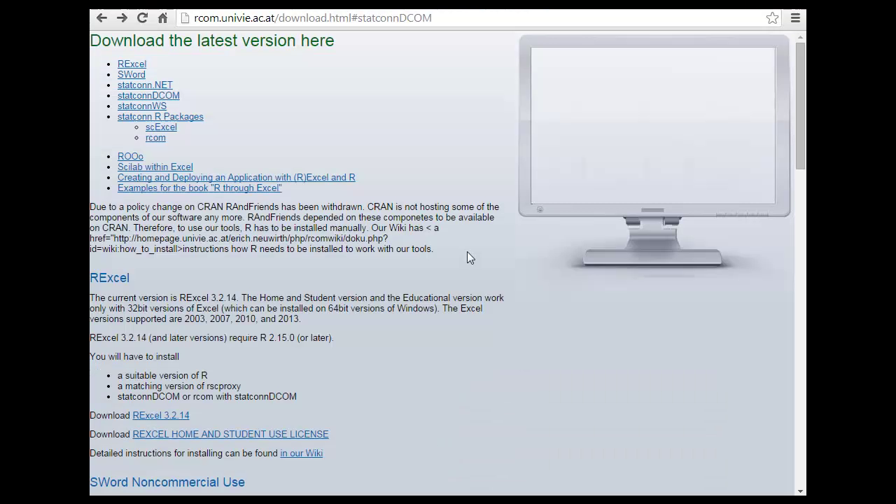
scroll(437, 233, "down", 10)
scroll(532, 369, "up", 7)
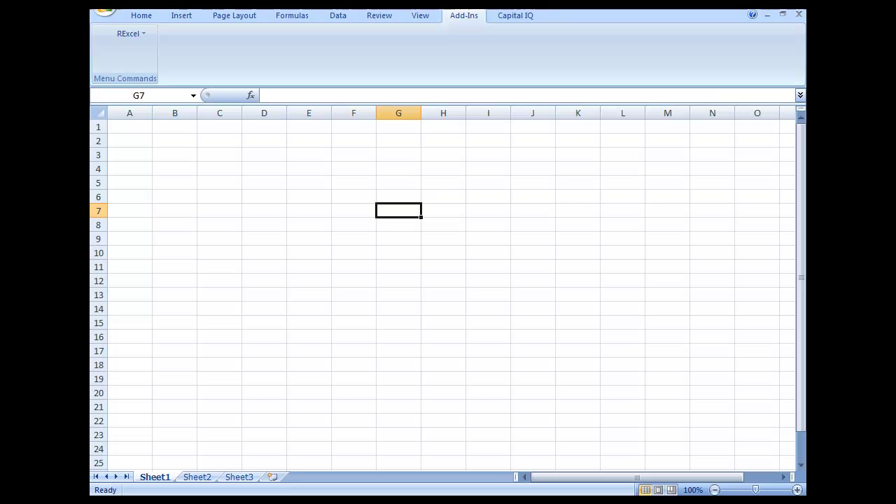
- Dismiss the RExcel server error in Excel and start R from the RExcel add-in
left_click(142, 34)
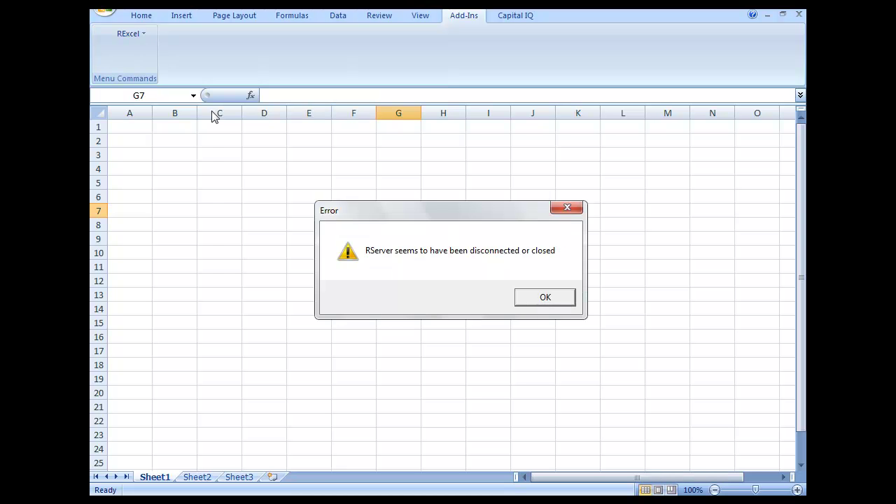
left_click(536, 297)
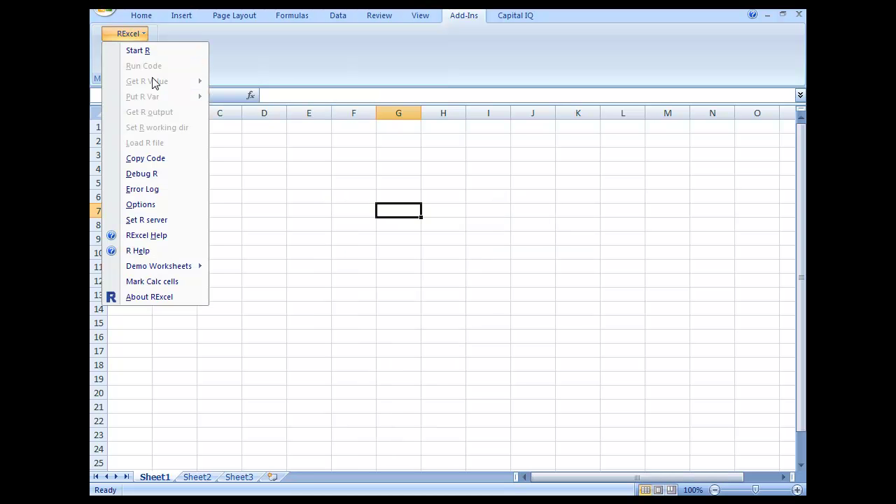
left_click(146, 53)
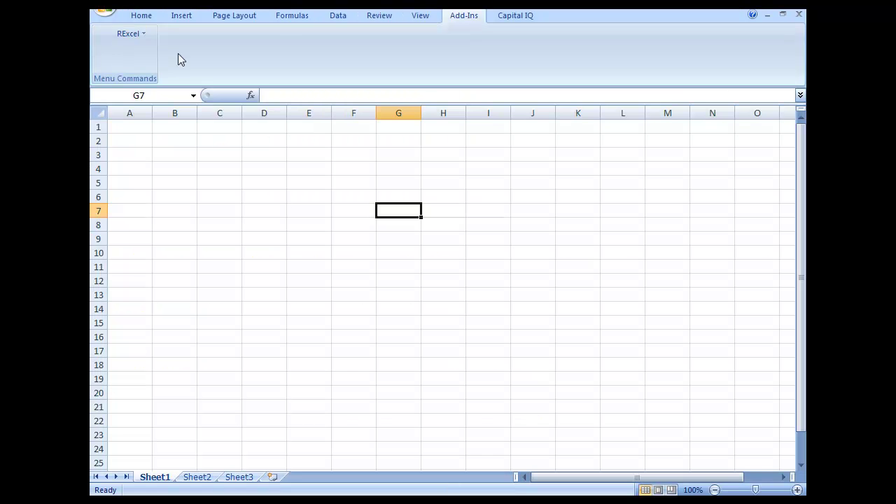
- Look over the RExcel add-in's commands and open the RExcel Help documentation
left_click(144, 34)
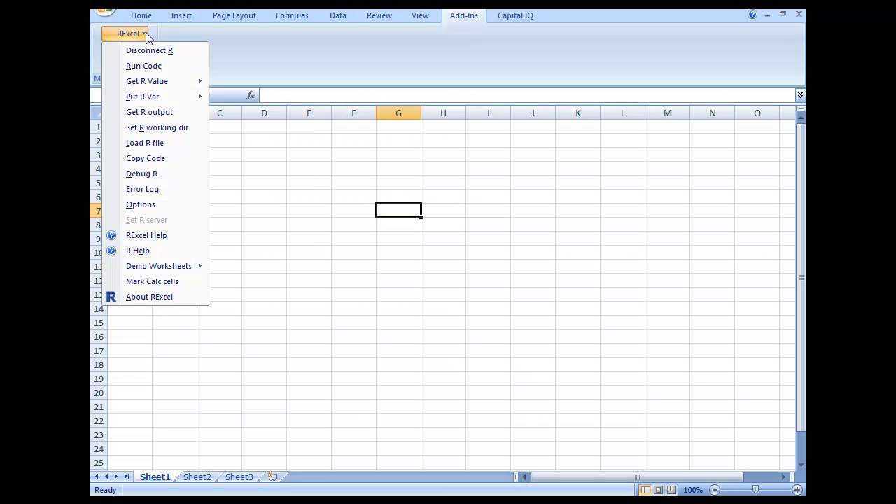
left_click(284, 113)
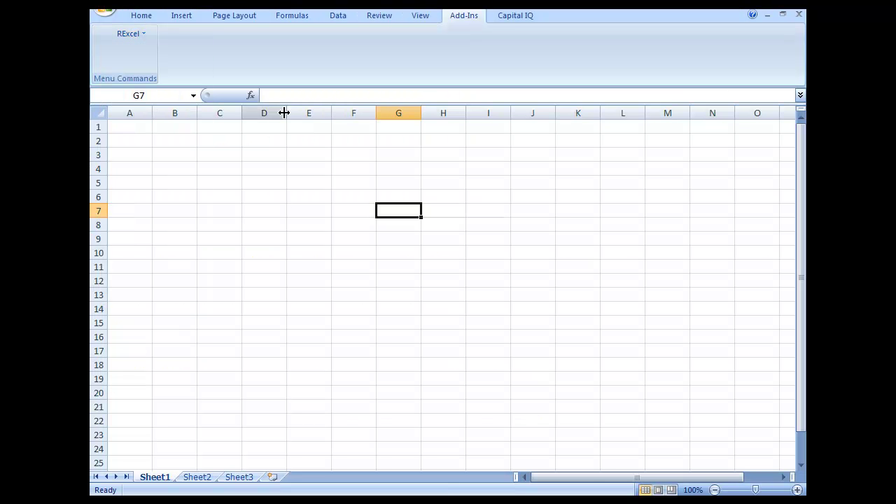
left_click(145, 33)
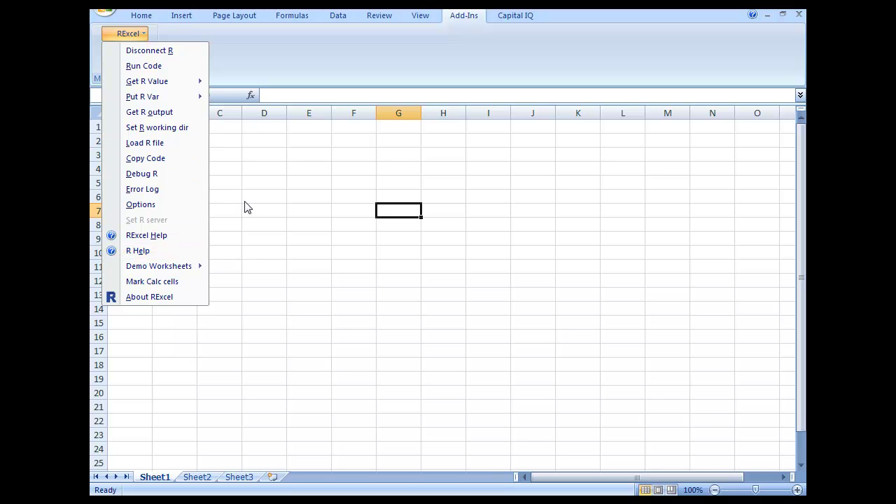
mouse_move(195, 272)
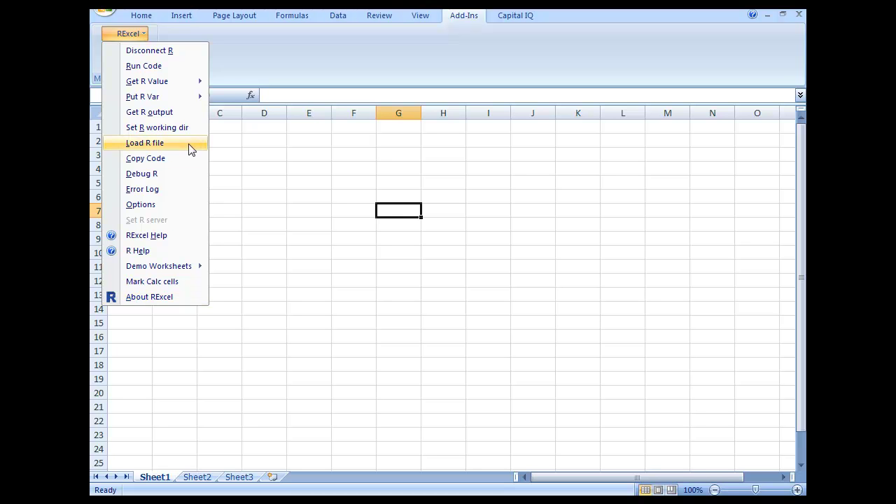
mouse_move(177, 103)
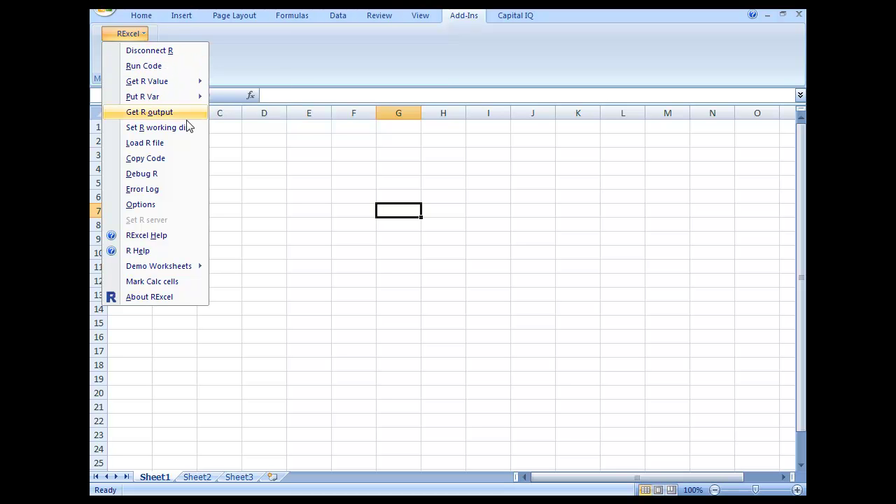
left_click(156, 236)
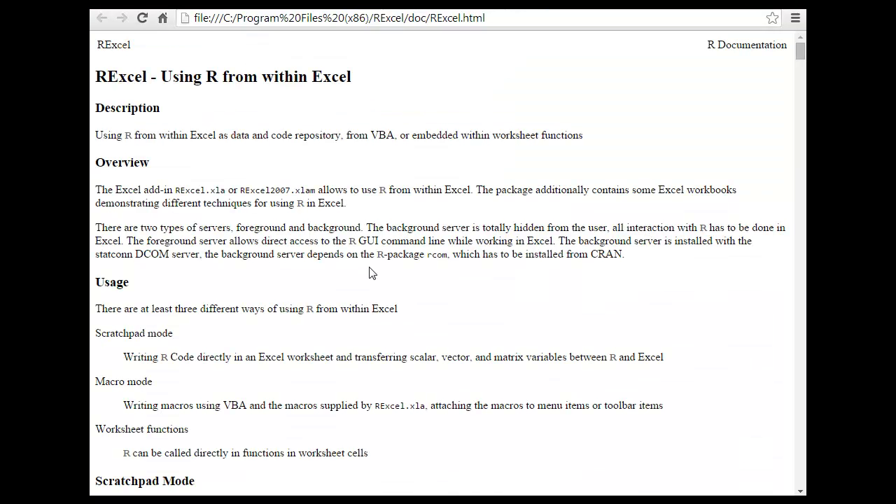
- Read the Overview, Usage and Scratchpad Mode sections of the RExcel help, including the Start R, Disconnect R and Run Code entries
scroll(258, 136, "down", 1)
scroll(279, 181, "up", 1)
scroll(359, 181, "down", 1)
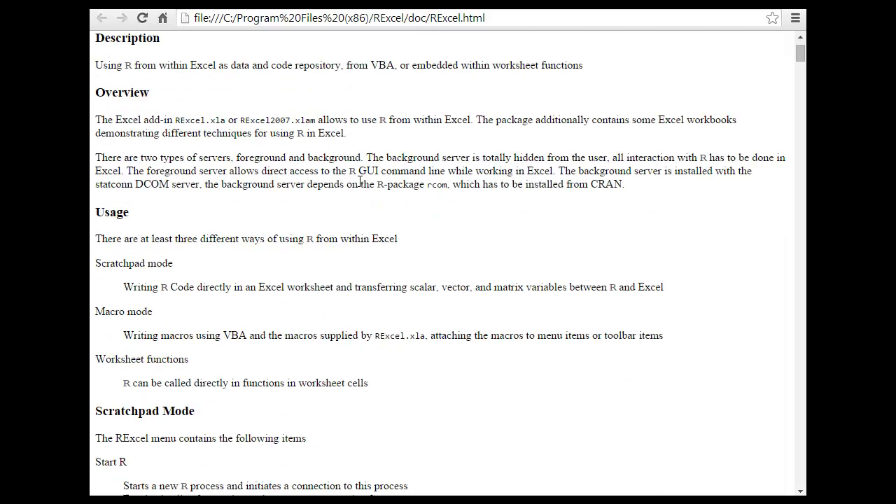
scroll(360, 180, "down", 3)
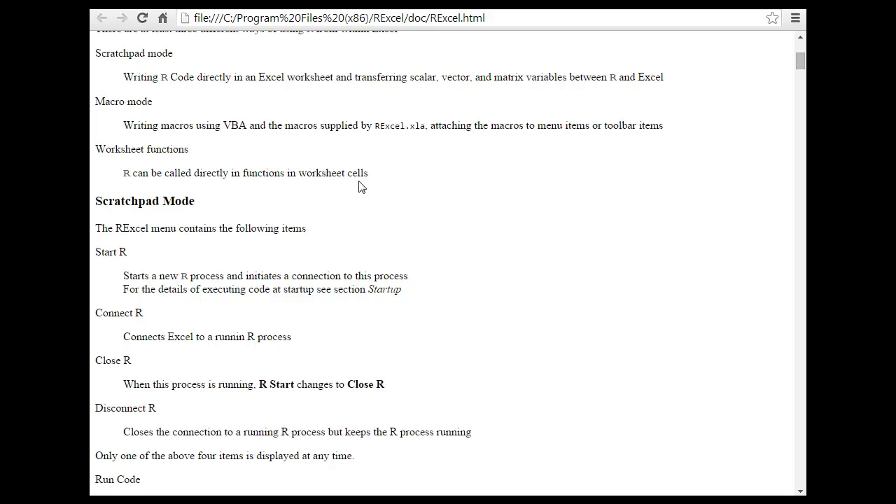
left_click_drag(195, 125, 600, 170)
left_click(390, 174)
scroll(332, 176, "down", 2)
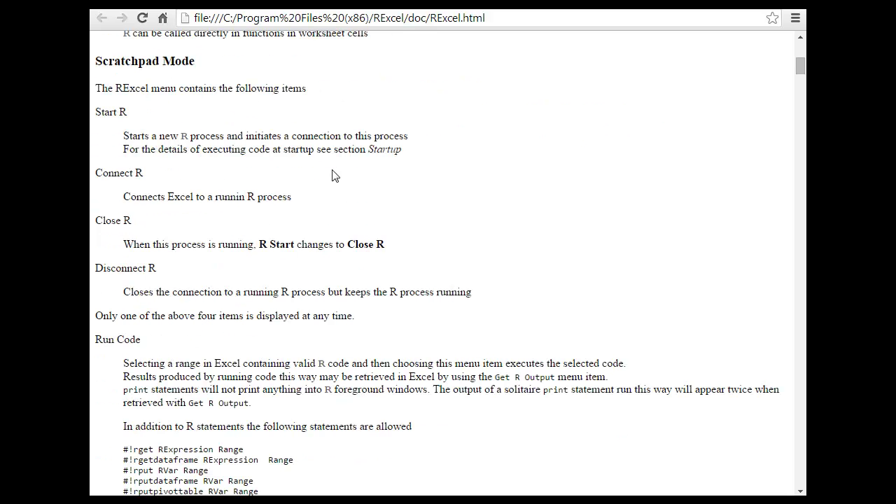
left_click_drag(93, 153, 460, 150)
left_click(459, 152)
scroll(263, 147, "down", 2)
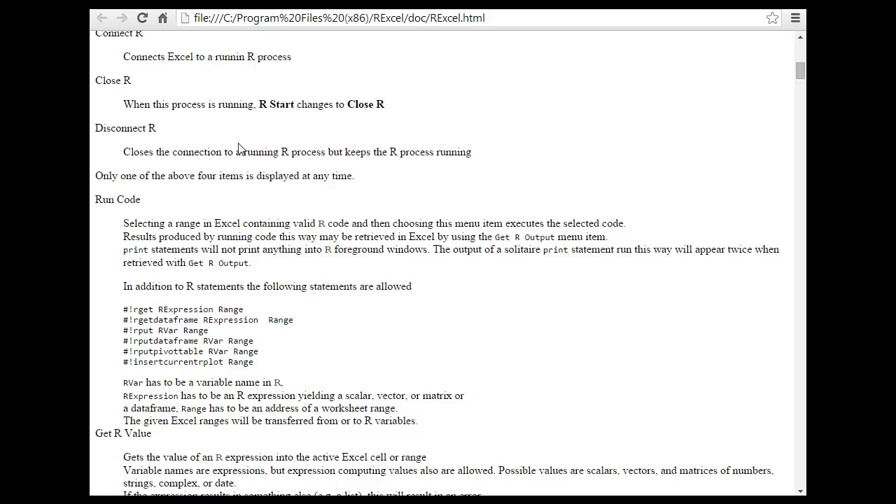
- Skim the rest of the RExcel help, from Disconnect R and Put Dataframe through the Worksheet functions section, and return to its beginning
left_click_drag(133, 124, 333, 111)
scroll(311, 134, "down", 20)
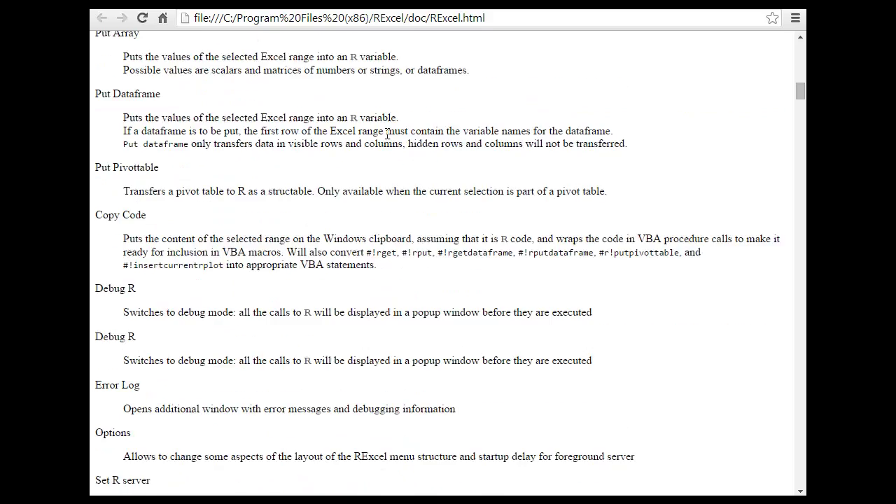
scroll(366, 192, "down", 10)
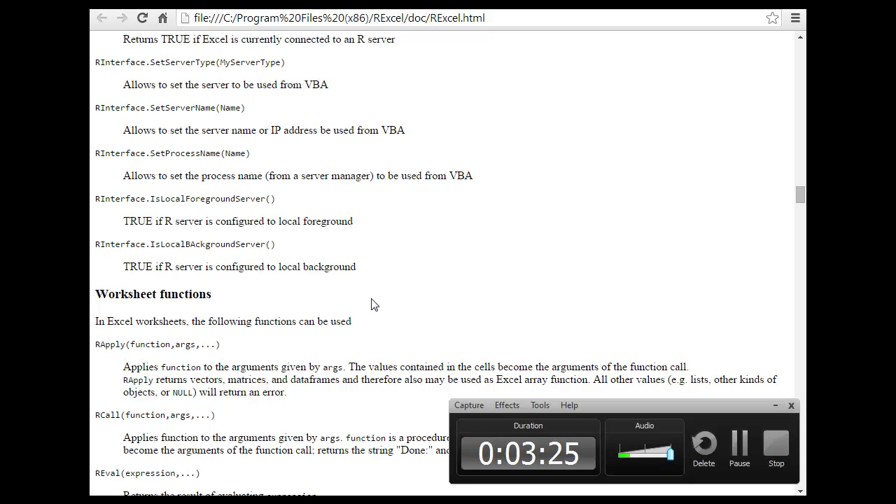
scroll(798, 226, "down", 1)
scroll(793, 337, "up", 10)
scroll(795, 344, "up", 20)
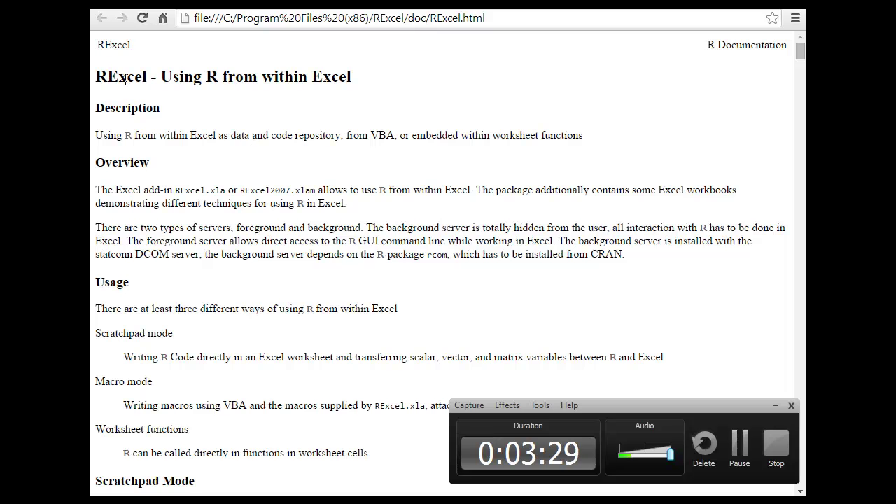
- Go back to the statconn download page and open the RExcel Home and Student Use License from the RExcel section
double_click(111, 72)
right_click(110, 71)
left_click(128, 81)
key("ctrl+Tab")
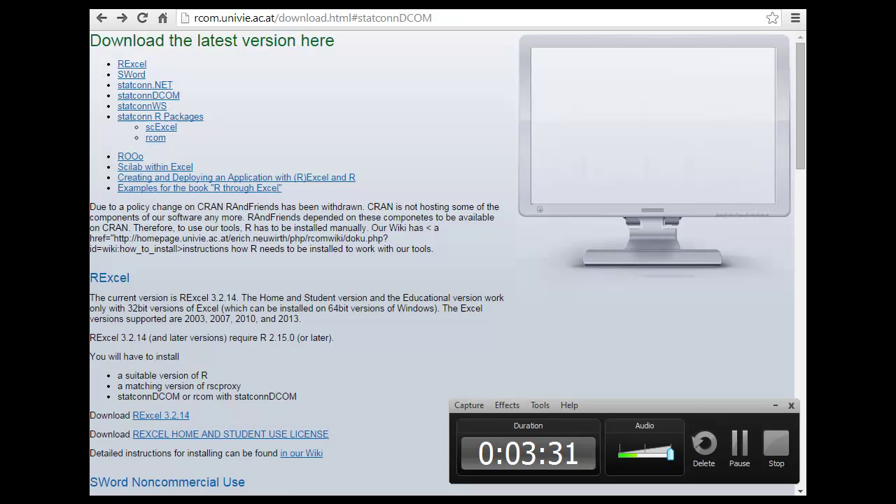
scroll(802, 133, "down", 1)
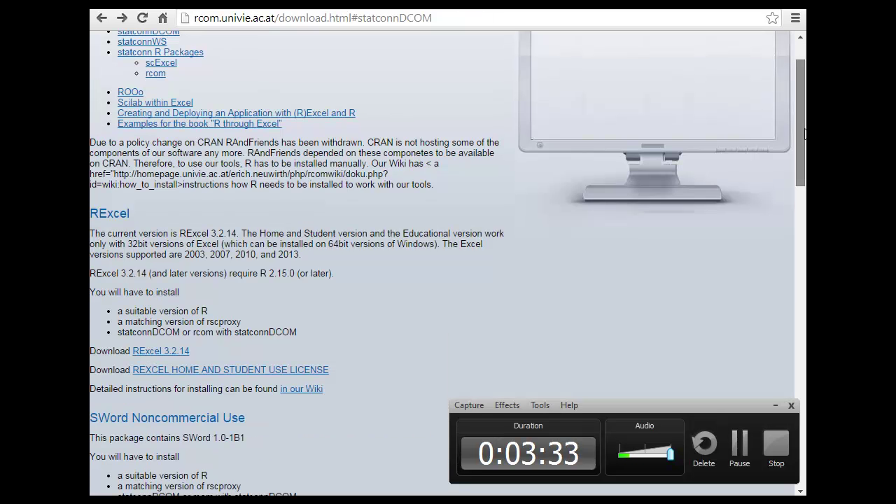
scroll(800, 140, "down", 1)
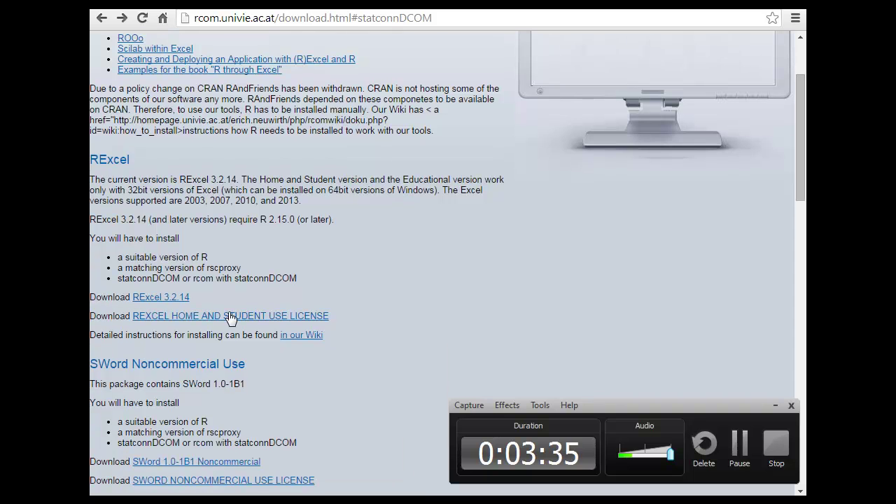
left_click(229, 316)
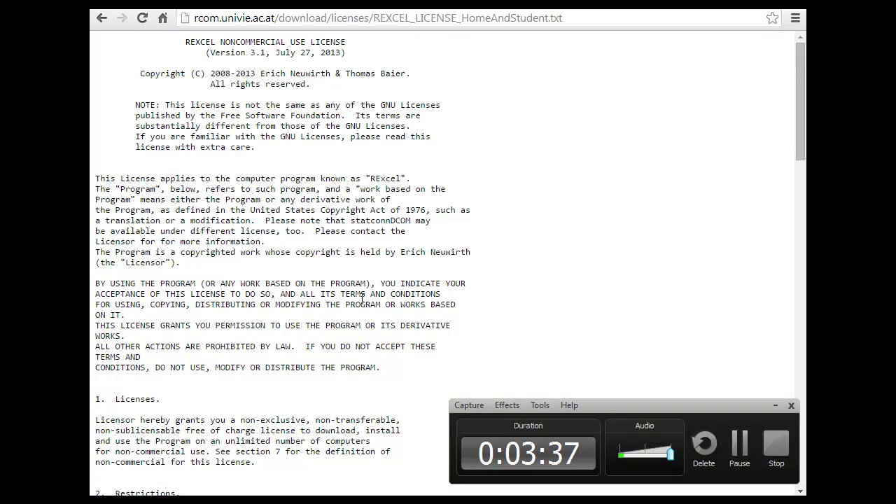
- Read the opening terms, Licenses and Restrictions sections of the RExcel noncommercial use license
scroll(361, 298, "down", 3)
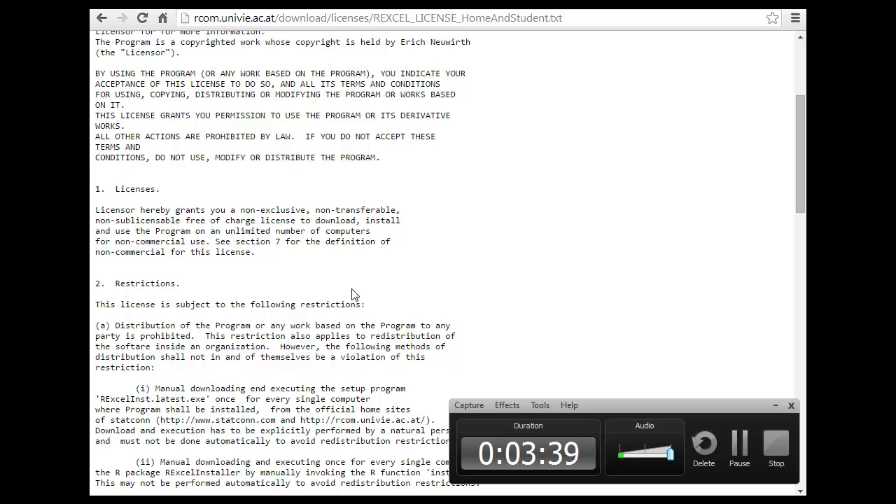
scroll(353, 291, "up", 1)
scroll(353, 291, "up", 1)
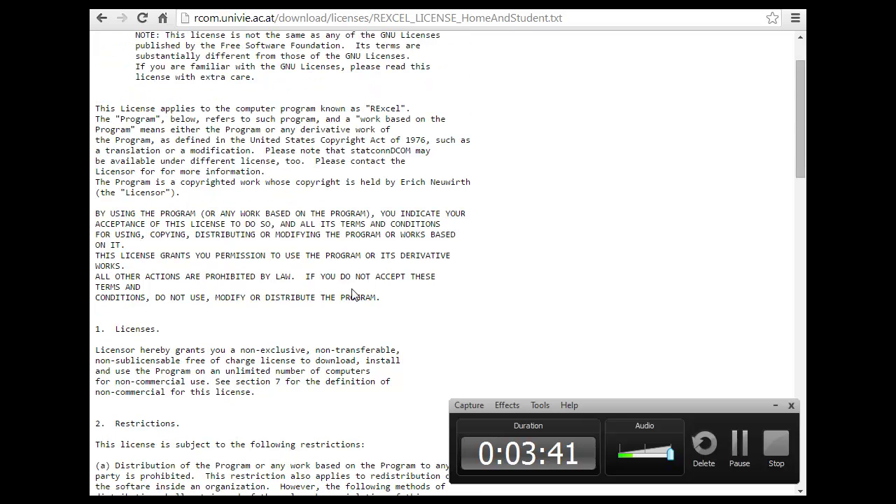
scroll(354, 292, "up", 1)
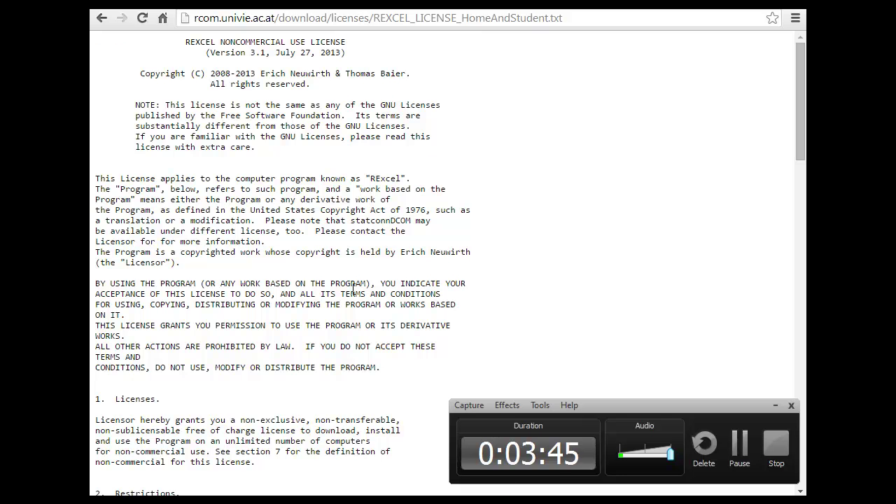
- Examine the Non-Commercial Use section of the license, highlighting its definition and the sentence on alternative commercial or educational licenses
scroll(392, 295, "down", 15)
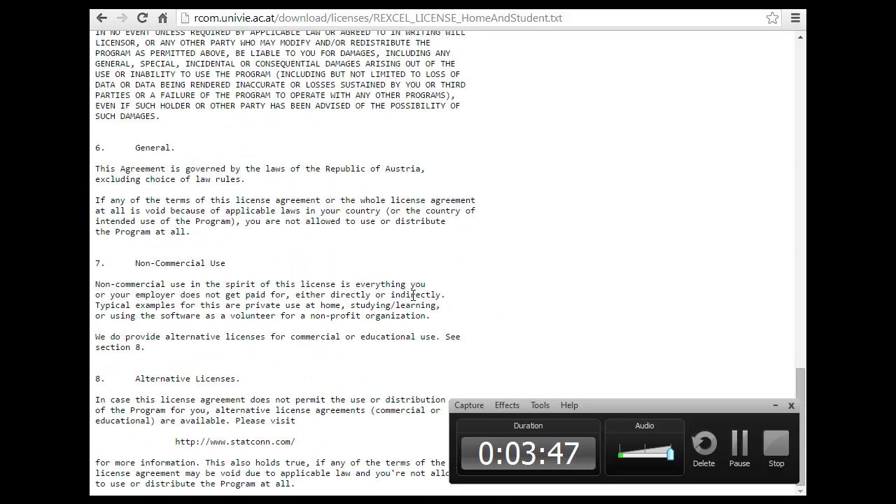
left_click_drag(145, 285, 306, 329)
left_click(257, 334)
left_click_drag(135, 337, 363, 350)
left_click(347, 358)
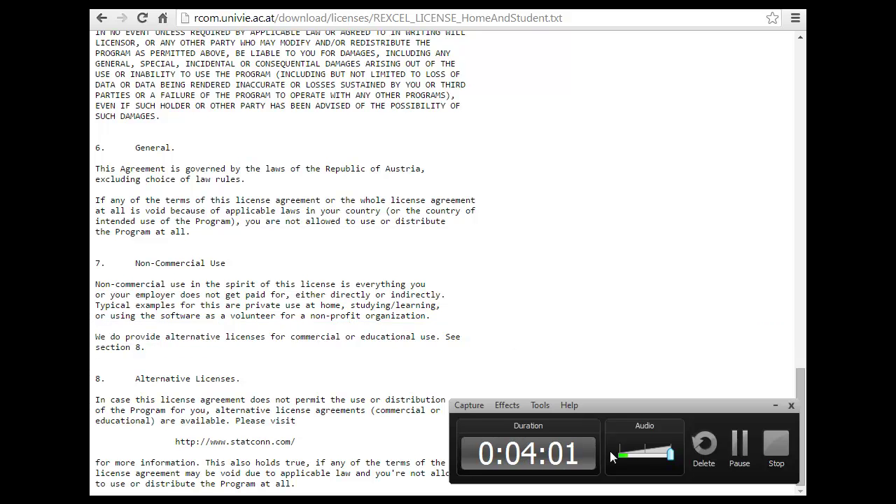